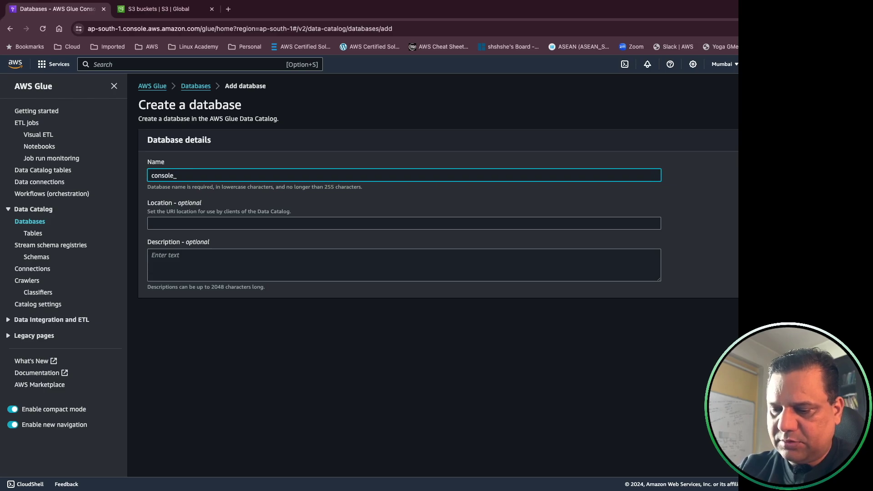
Create the Data Catalog database named console_glueworkshop and open its details
text(rkshop)
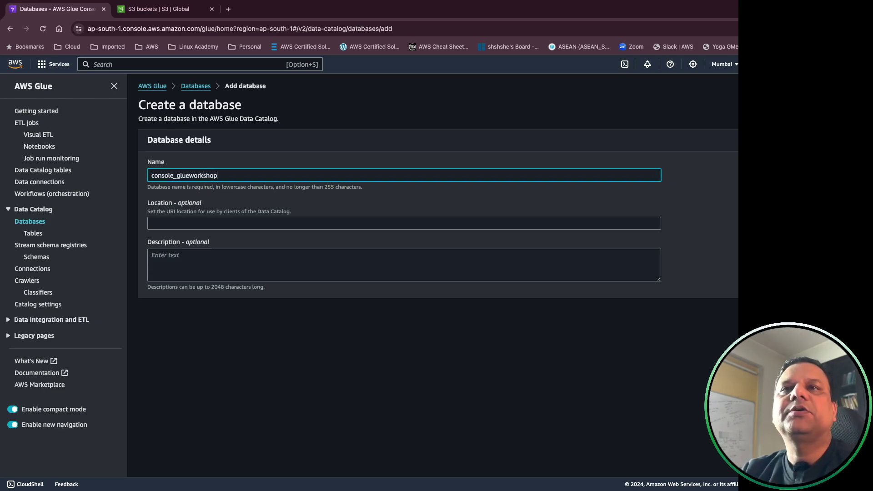
key(Return)
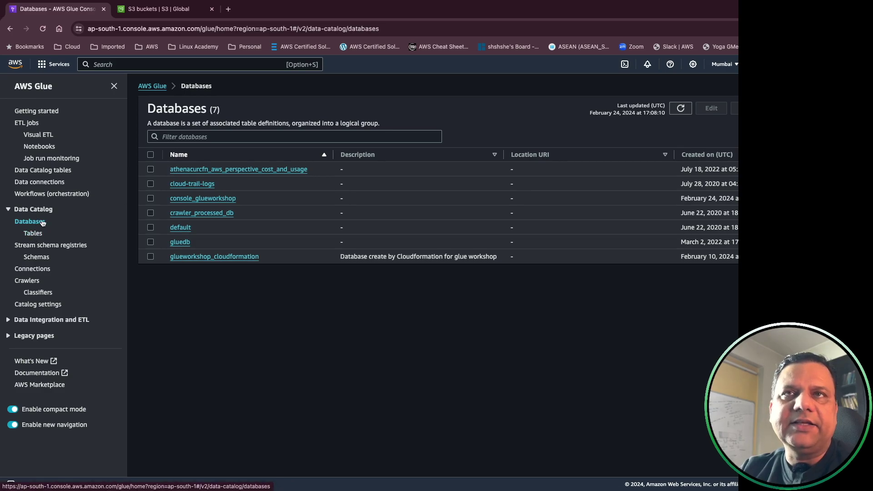
click(217, 202)
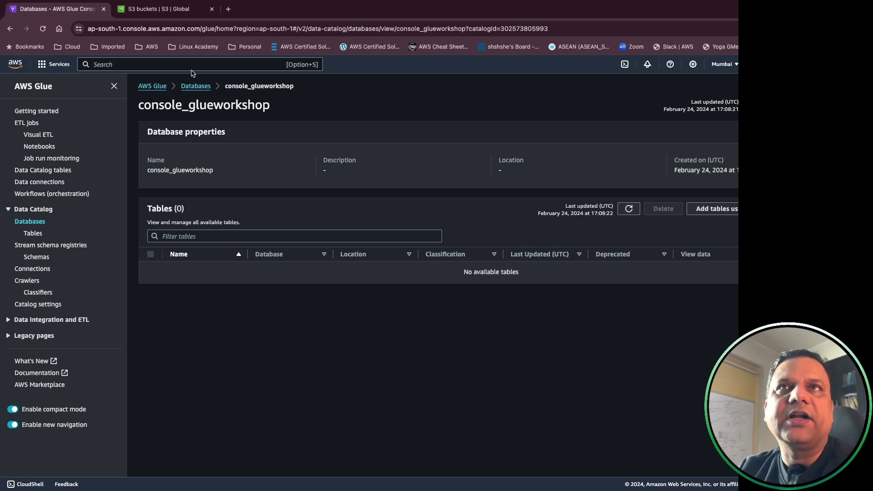
In the S3 console, open the glueworkshop bucket and view the contents of its input/lab1/csv folder
click(178, 11)
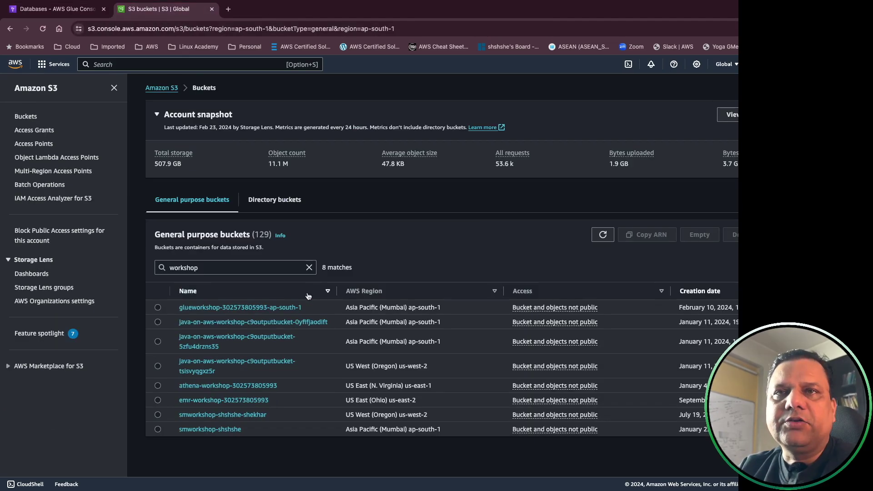
click(248, 308)
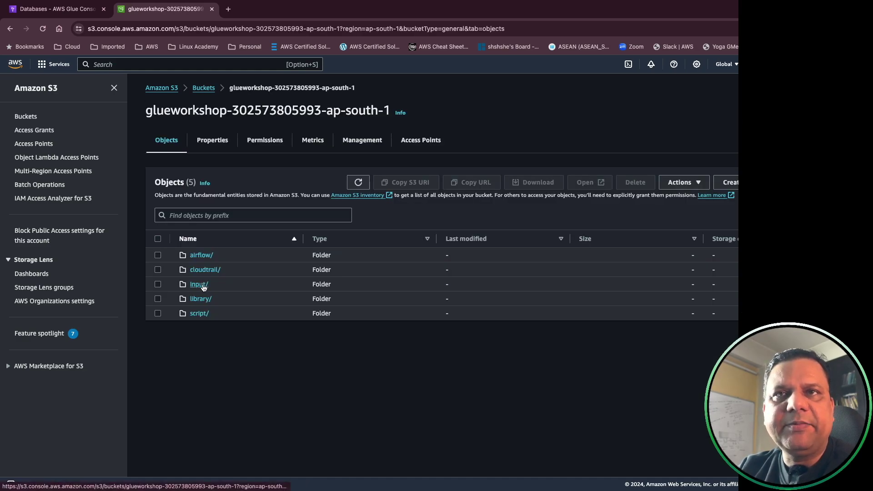
click(199, 285)
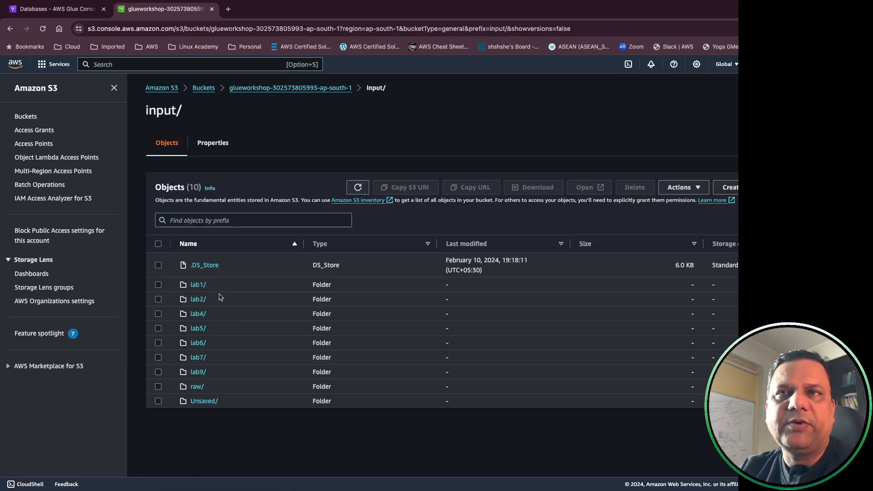
click(197, 285)
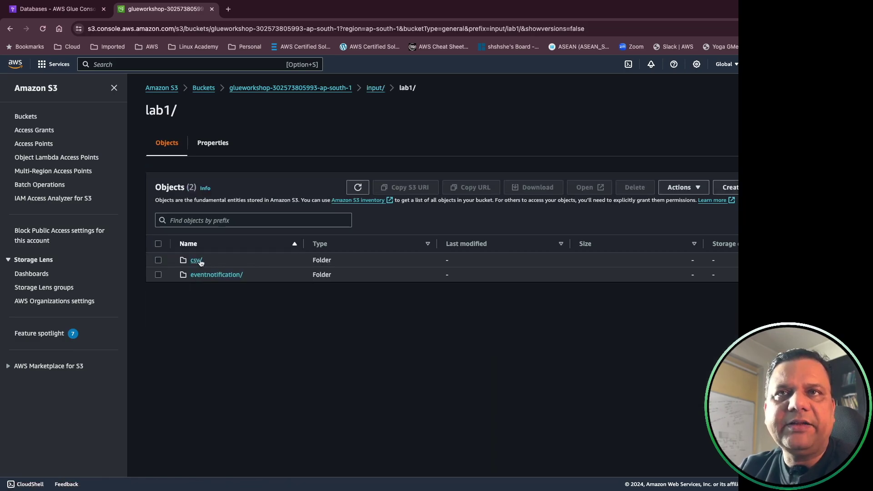
click(196, 261)
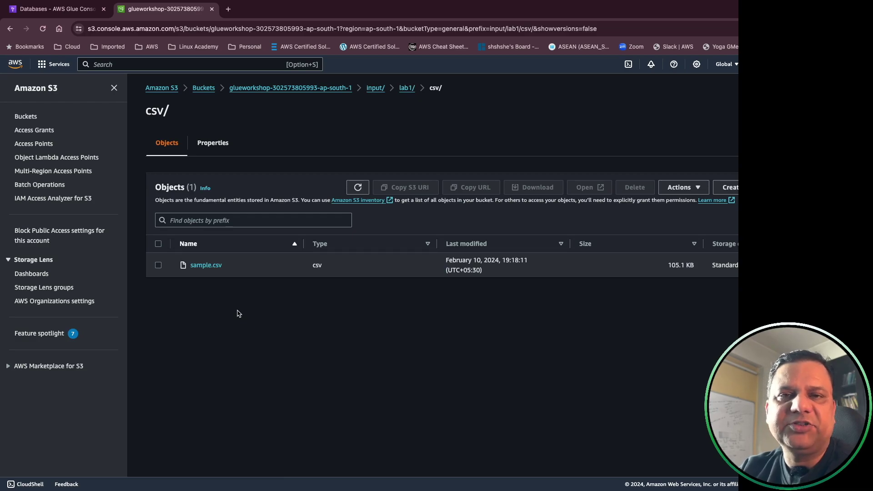
View the contents of the bucket's input/lab5/json folder
click(375, 87)
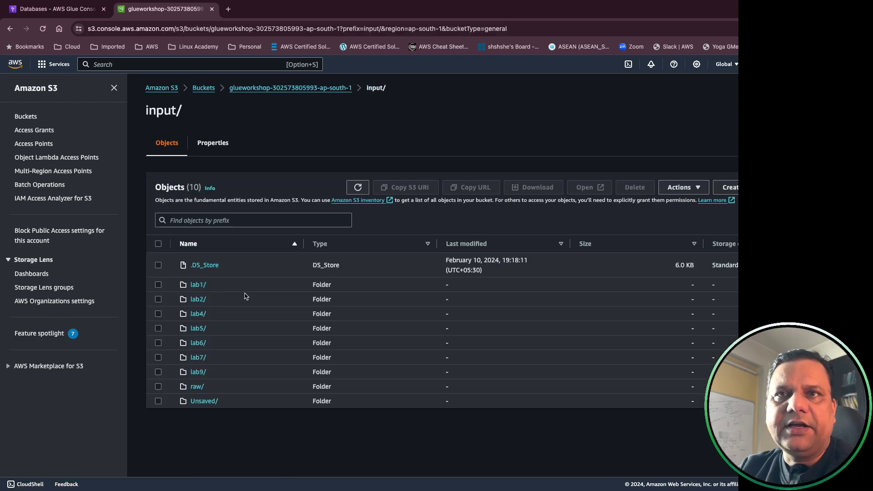
click(198, 328)
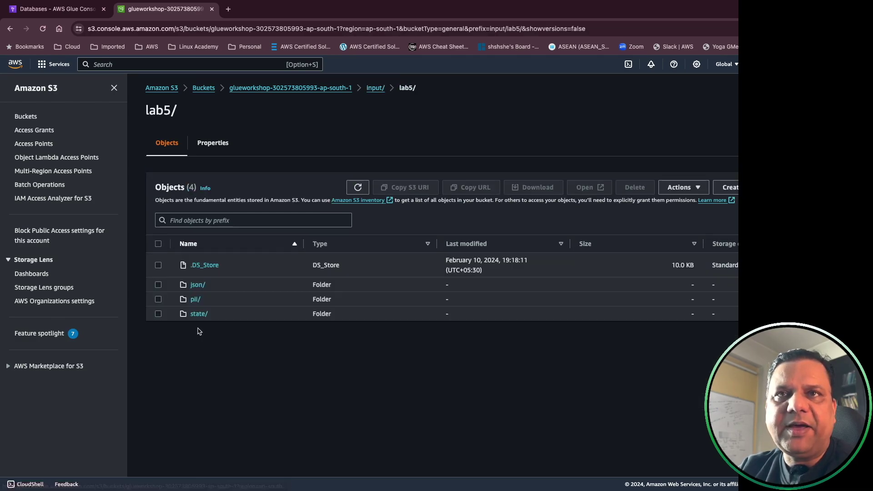
click(198, 285)
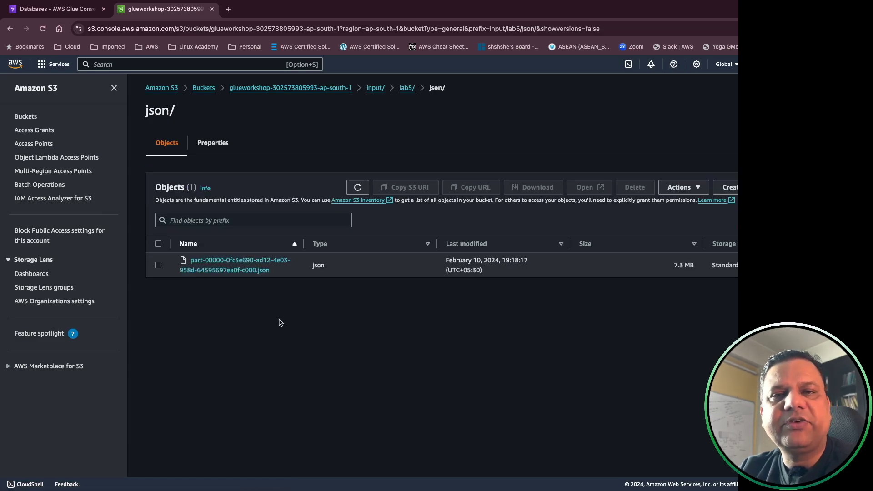
Switch to Excel to examine the rows and columns of the sample CSV data, and return to the browser
key(super+Tab)
scroll(410, 189, down, 10)
scroll(410, 189, up, 7)
key(super+Tab)
click(262, 206)
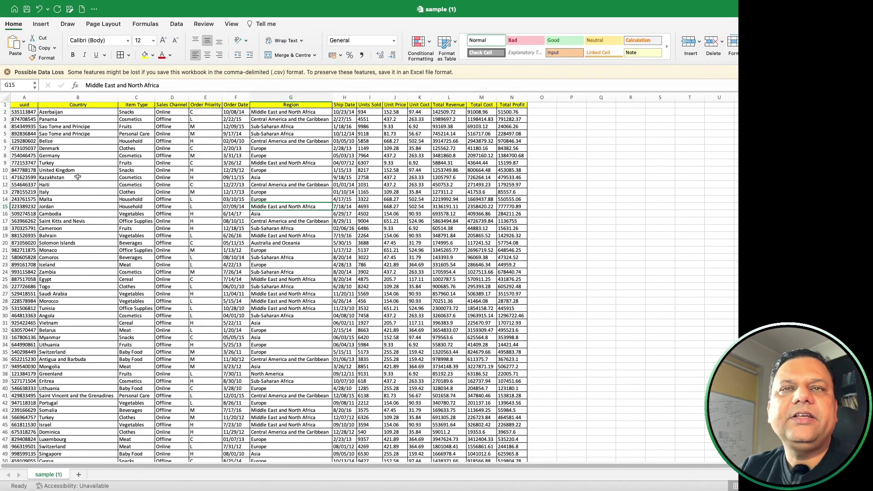
key(super+Tab)
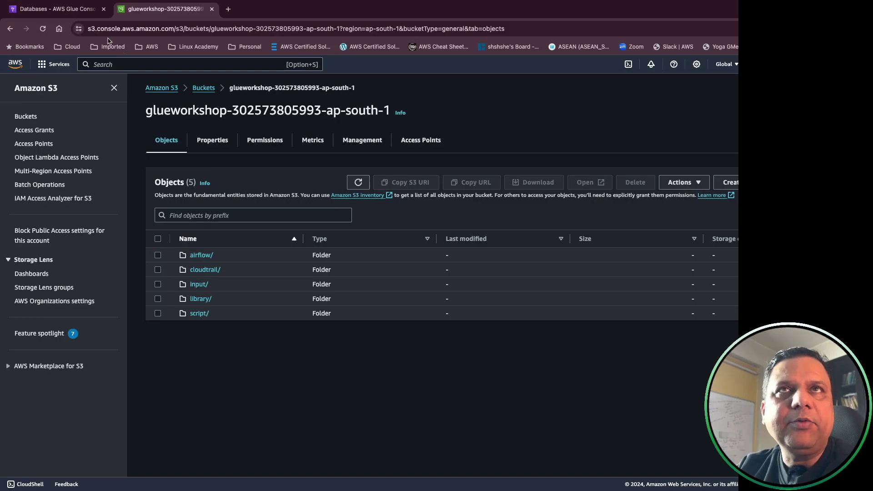
Start a new crawler in the AWS Glue console, name it console-lab1 and continue to its data sources
click(54, 10)
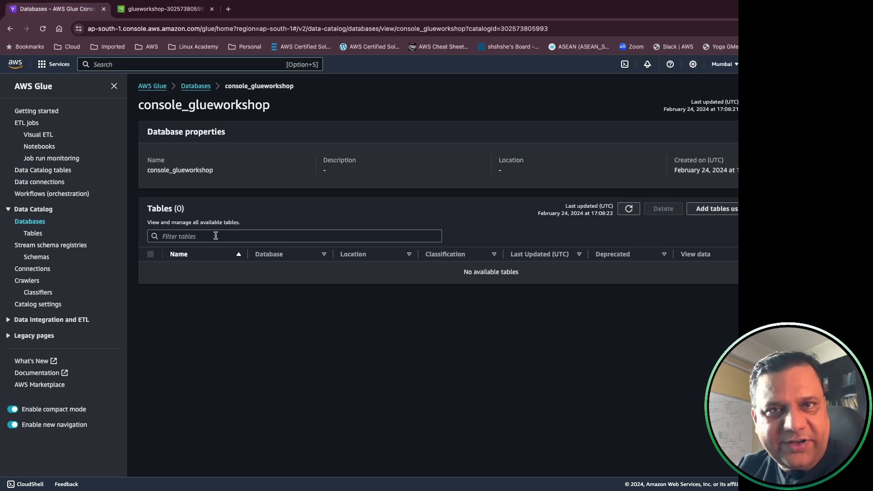
click(28, 280)
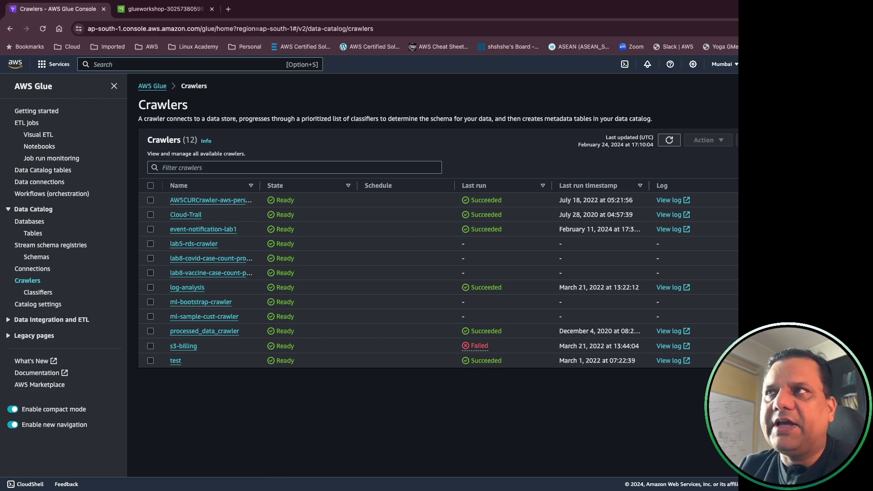
click(764, 140)
click(346, 164)
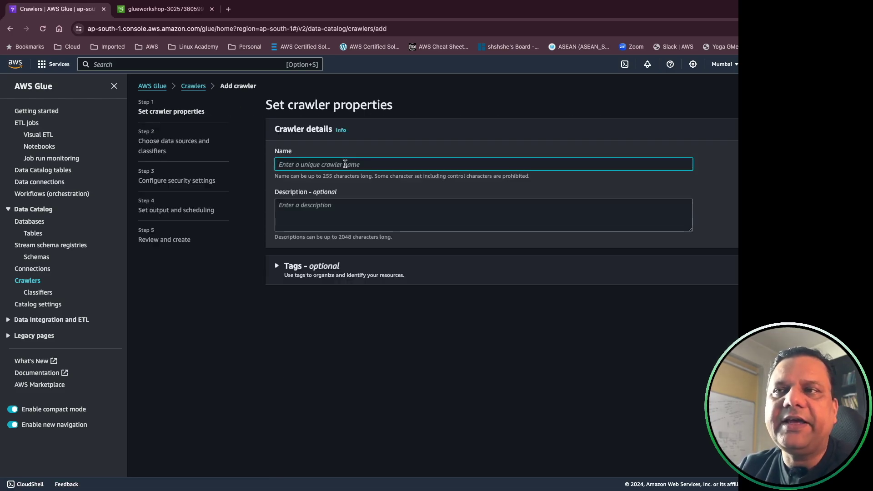
key(super+Tab)
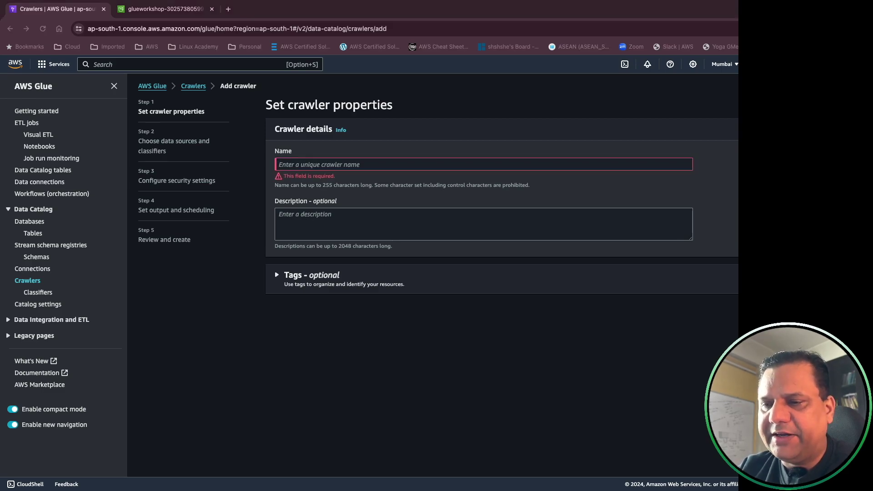
click(358, 165)
text(console-lab1)
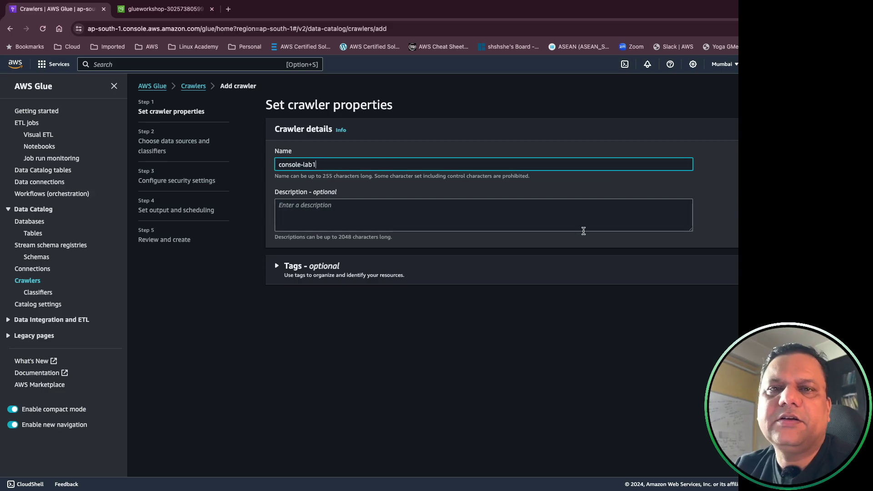
key(Return)
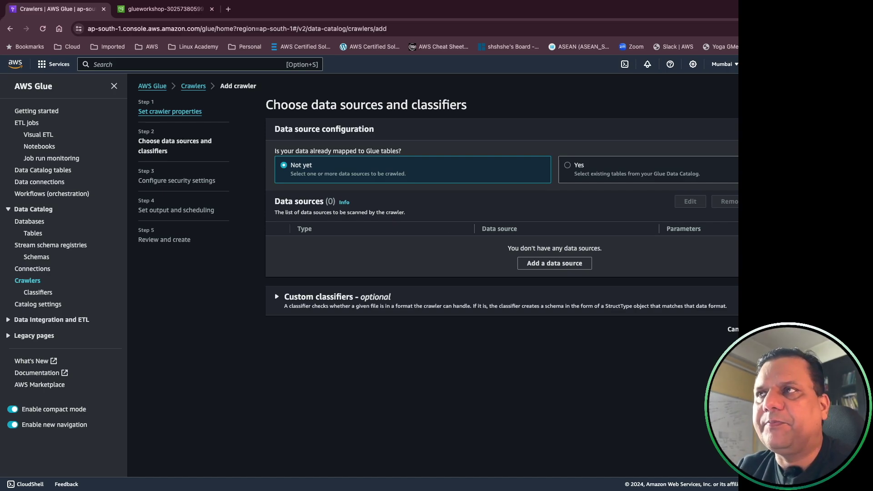
Start adding an S3 data source and set its path to the input/lab1/csv folder of the glueworkshop bucket
click(554, 263)
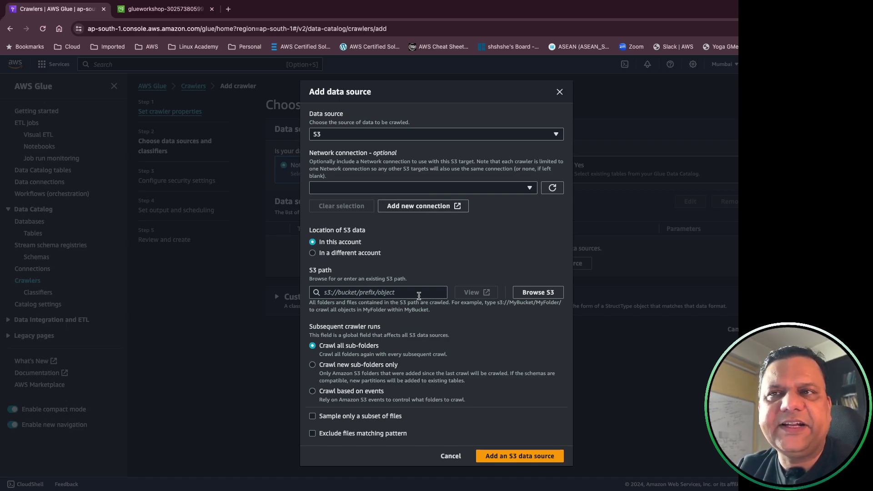
click(419, 296)
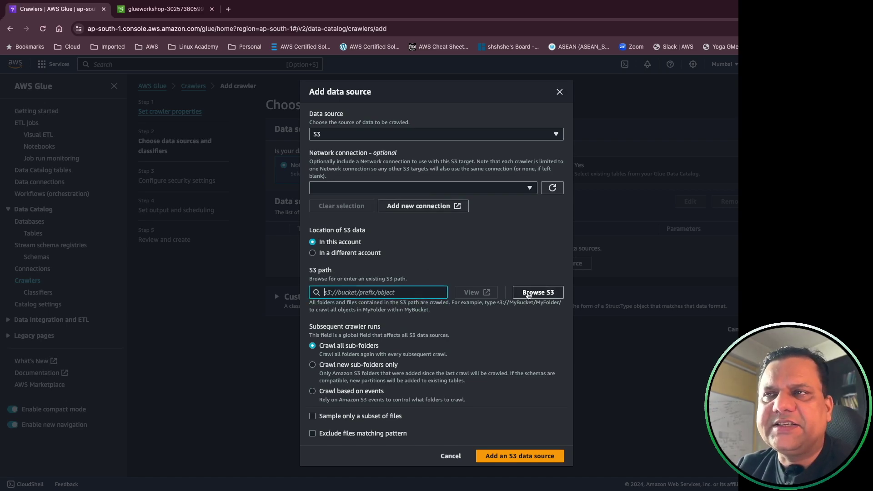
click(529, 294)
click(208, 207)
text(workshop)
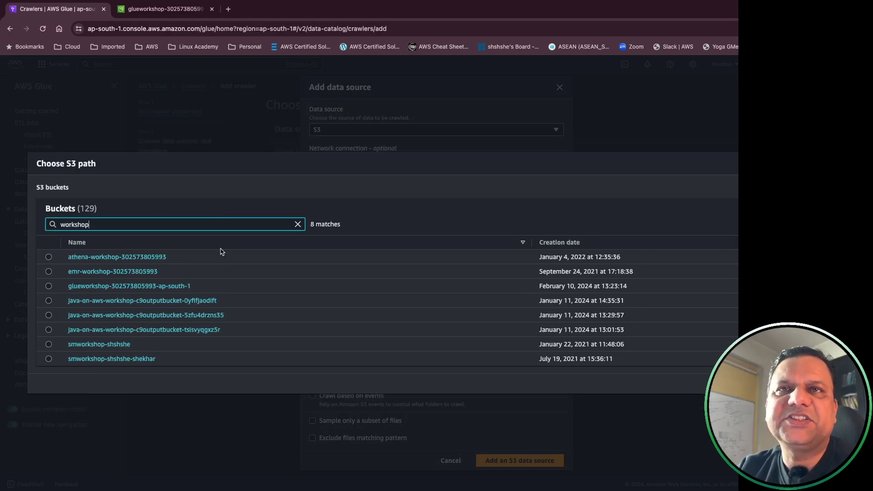
click(131, 286)
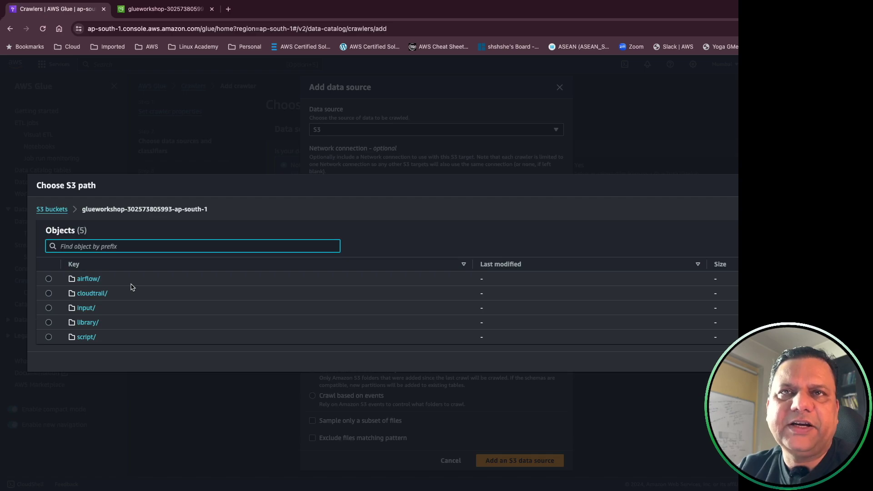
click(86, 309)
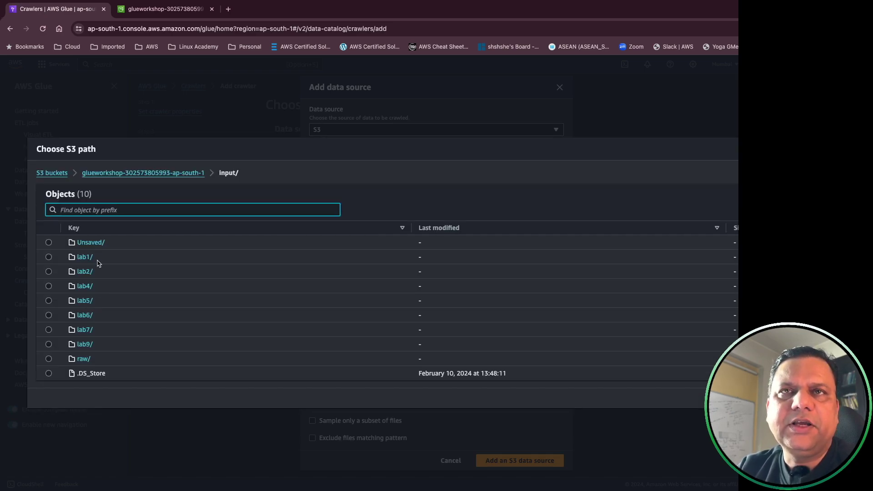
click(86, 257)
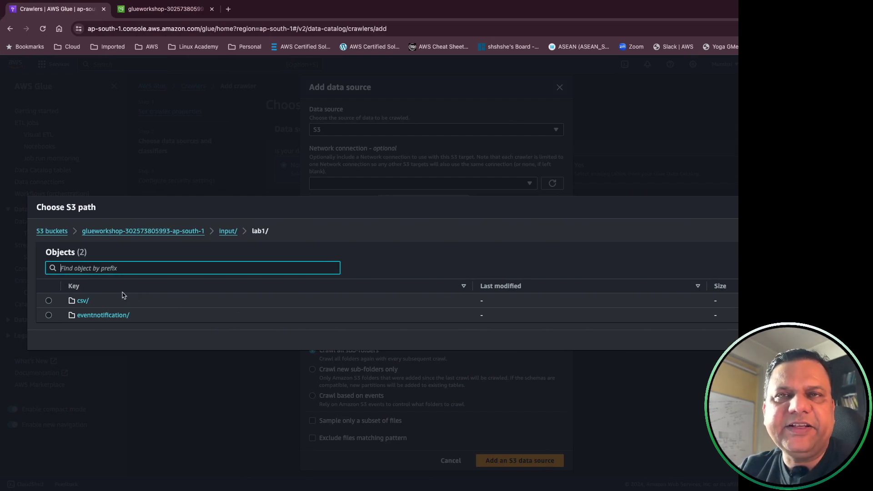
click(50, 301)
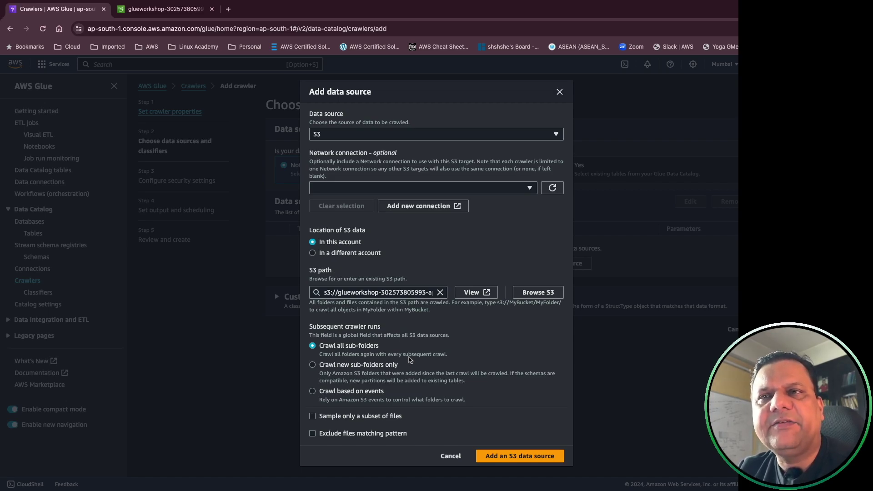
Set subsequent crawler runs to crawl all sub-folders and add the S3 data source
click(413, 377)
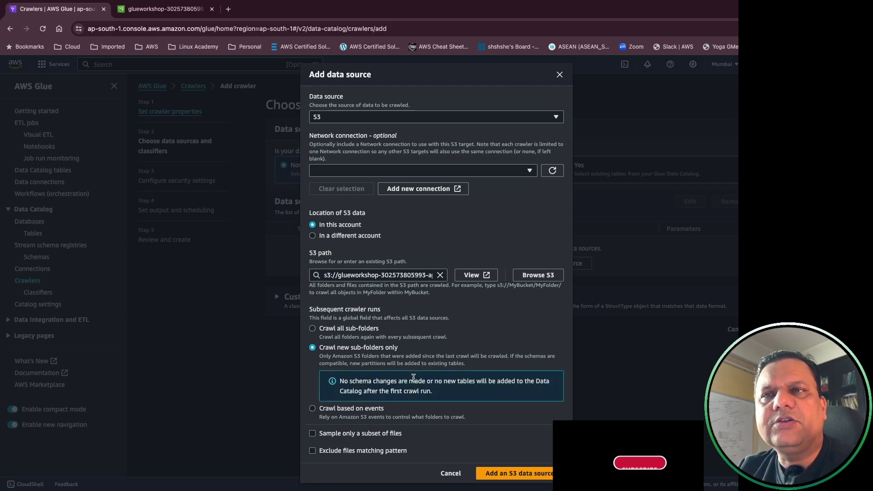
click(375, 329)
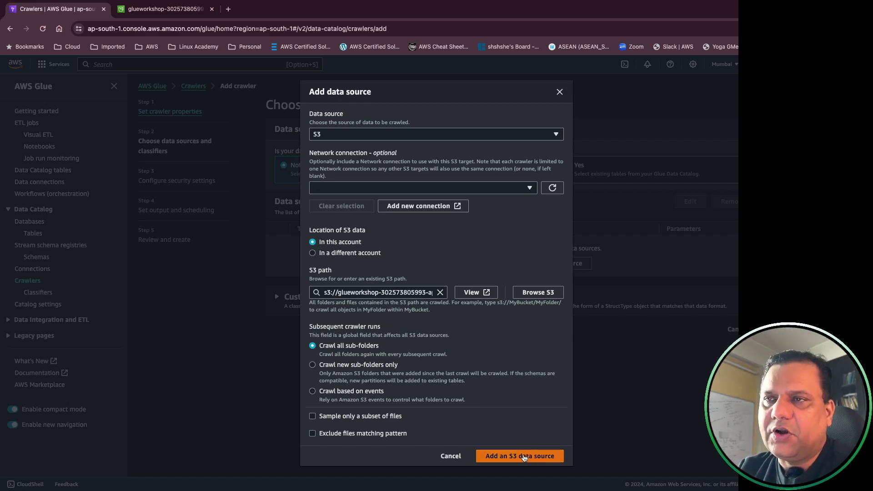
click(525, 456)
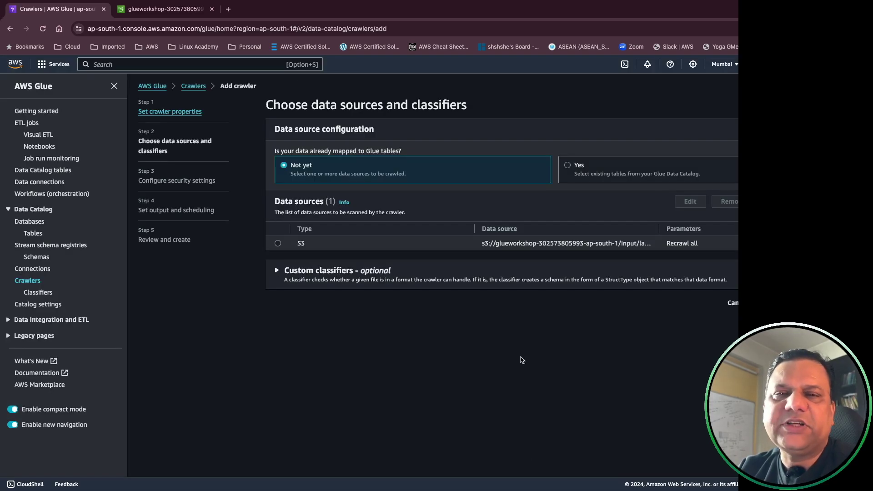
Add a second S3 data source from the glueworkshop bucket's input folder and widen the data source column
click(782, 202)
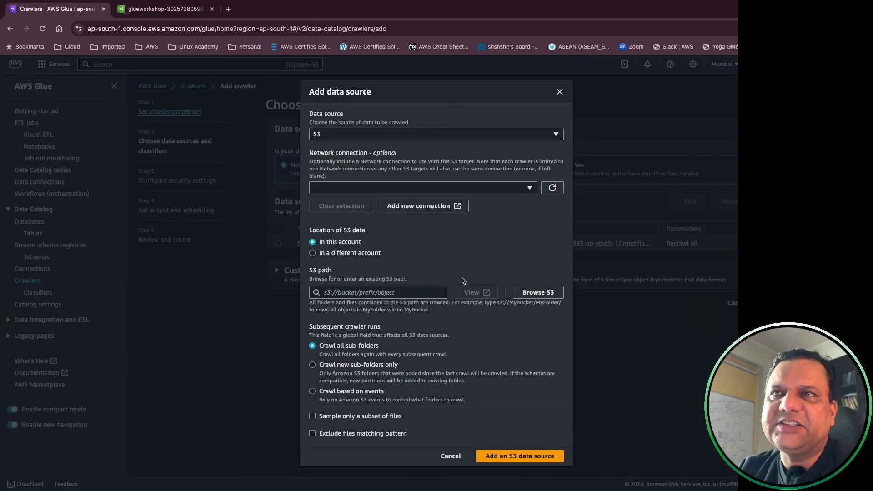
click(559, 292)
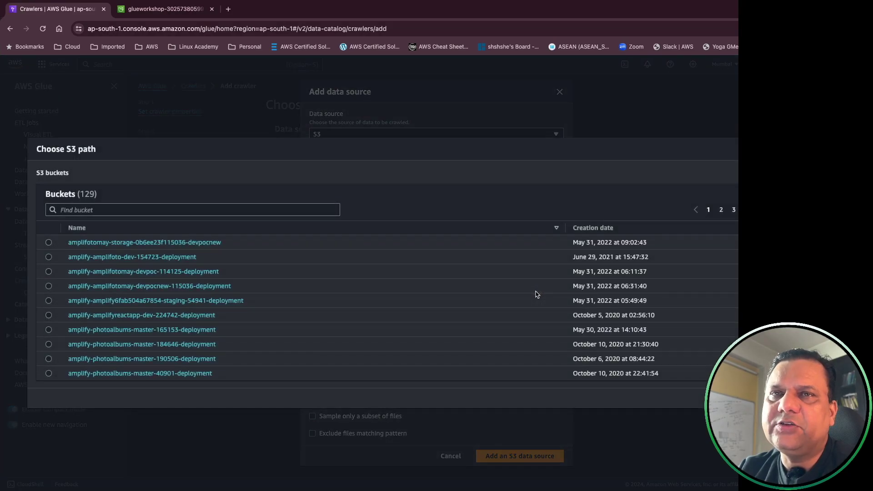
click(154, 210)
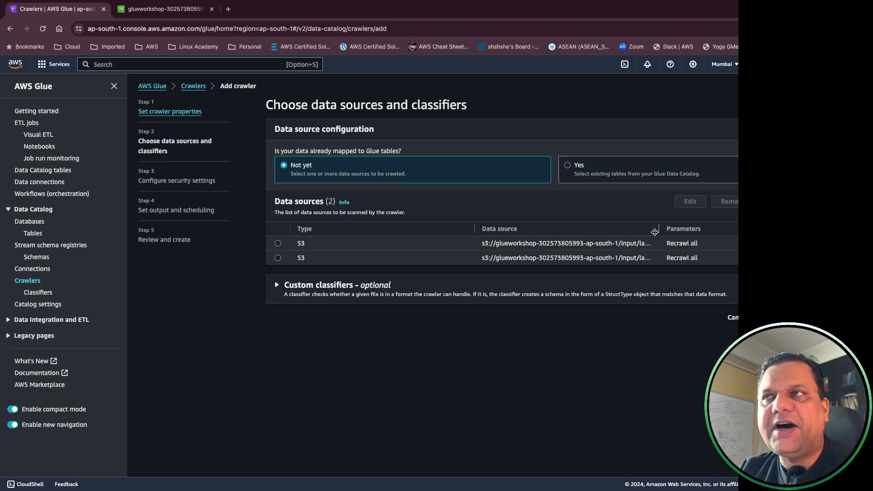
drag(660, 229, 737, 230)
Continue to the security settings and choose AWSGlueServiceRole-glueworkshop as the existing IAM role
click(827, 317)
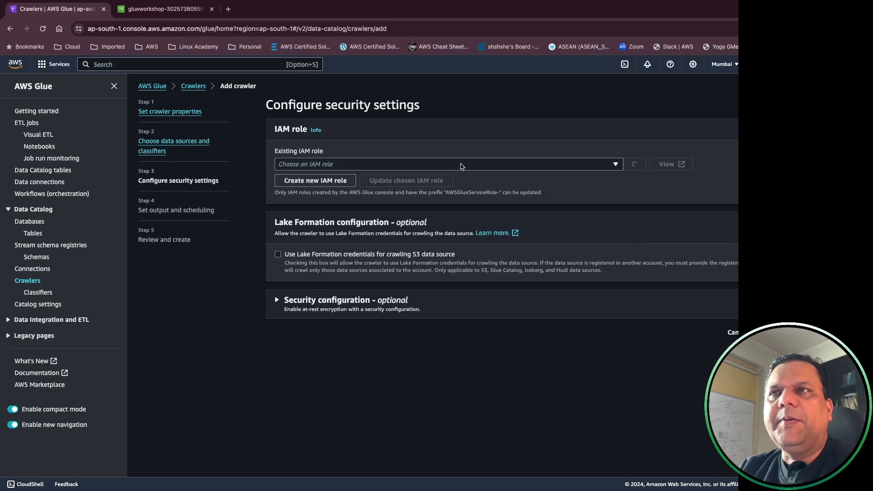
click(463, 167)
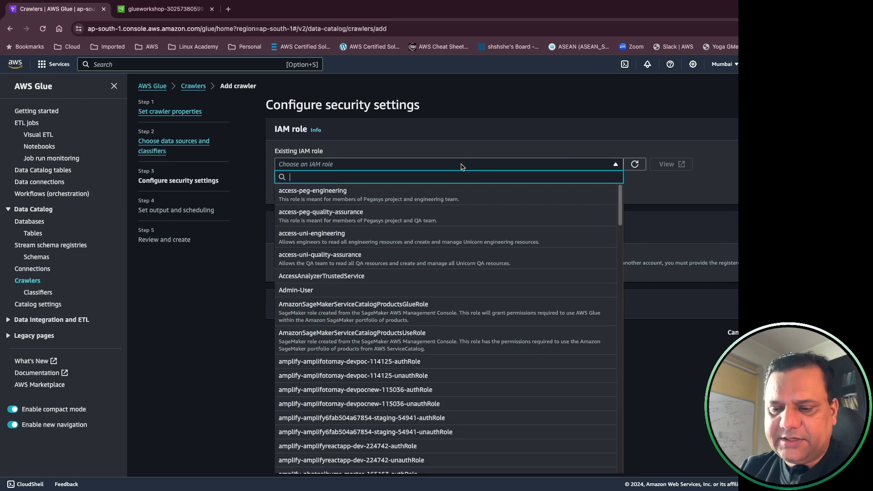
click(518, 187)
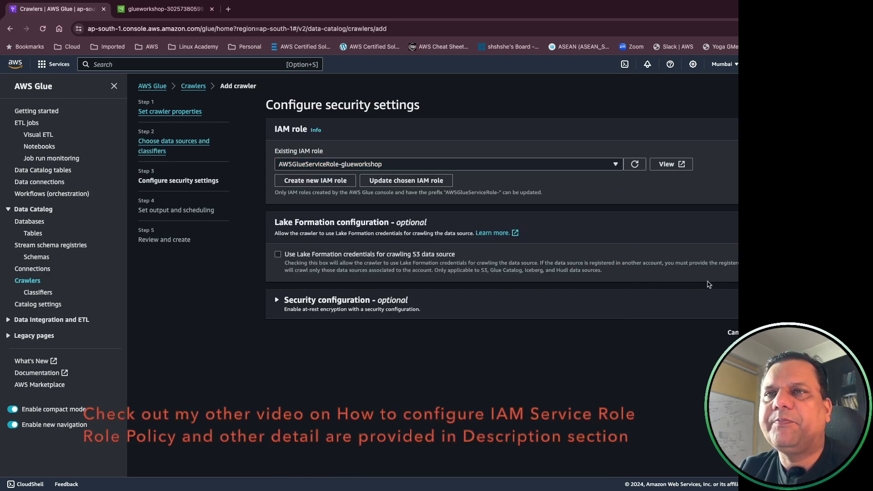
Continue to output and scheduling, choose console_glueworkshop as the target database, and set the table name prefix to console_ with On demand frequency
click(827, 333)
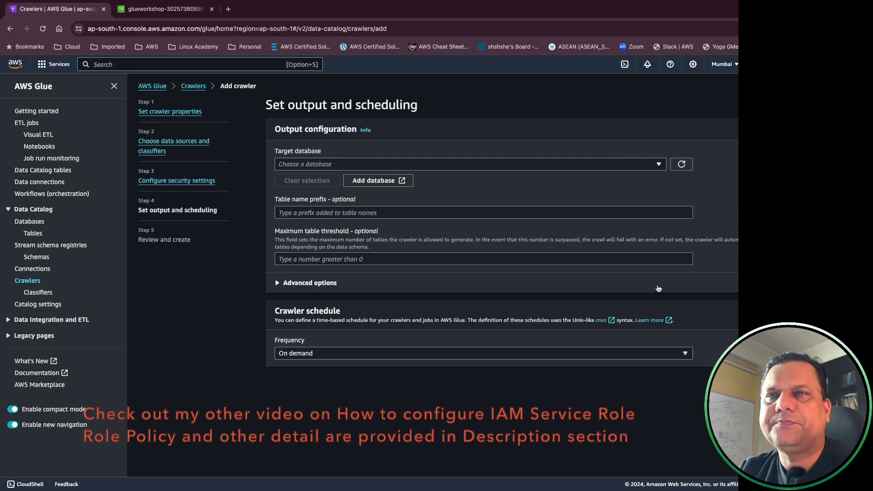
click(591, 168)
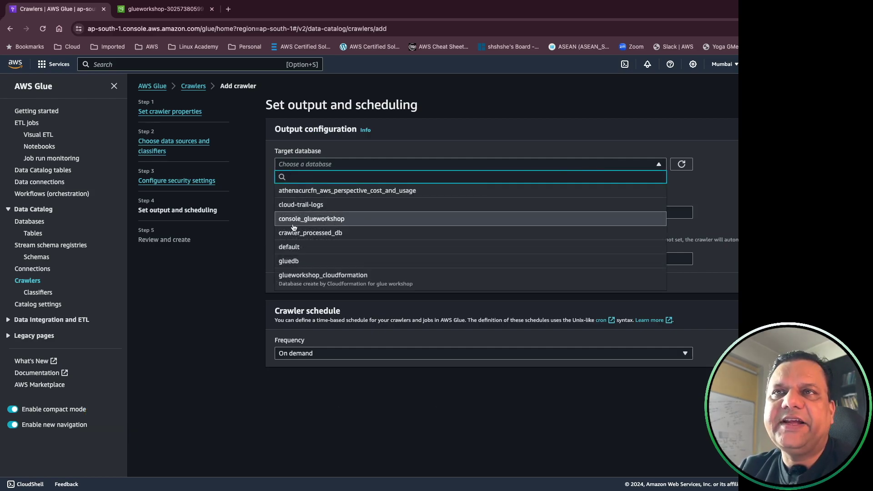
click(316, 220)
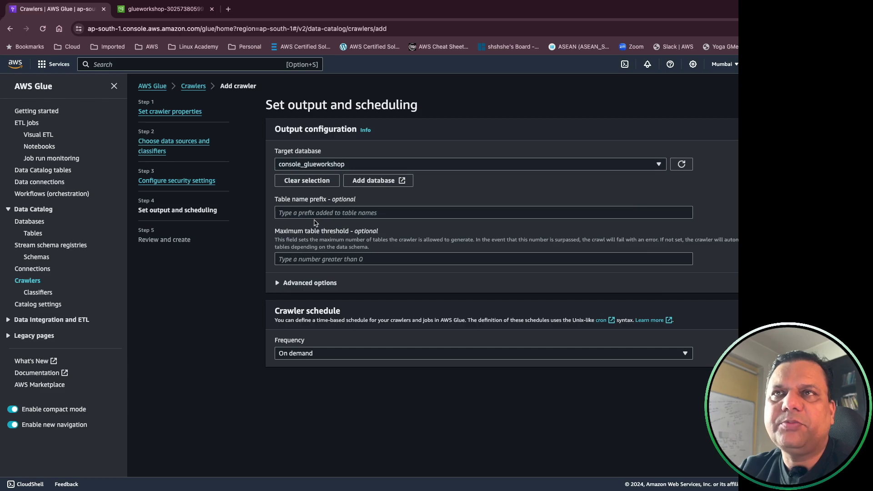
click(328, 213)
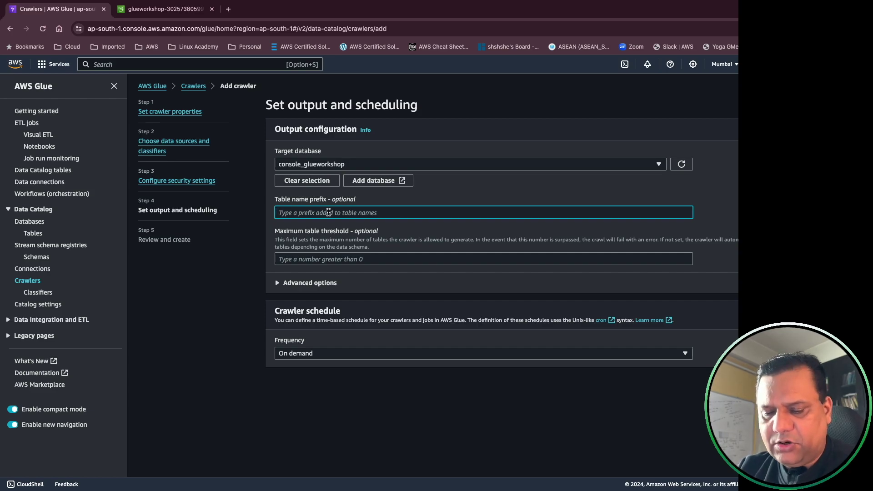
text(console_)
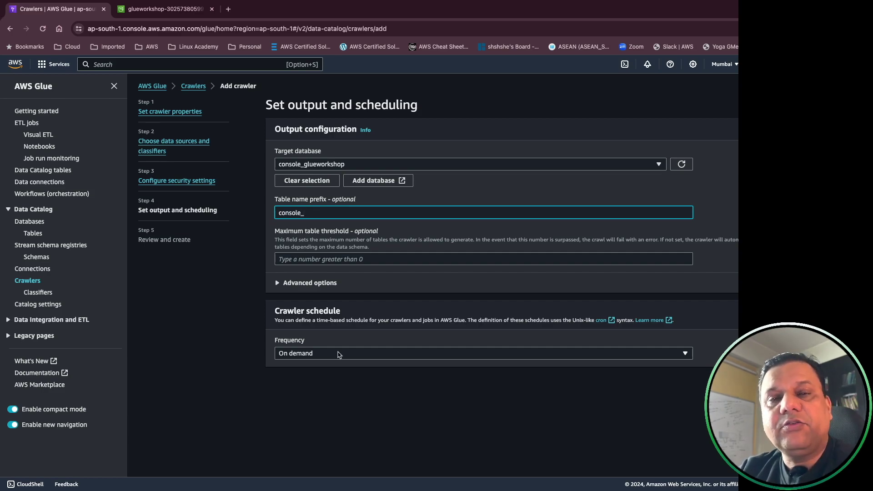
click(339, 355)
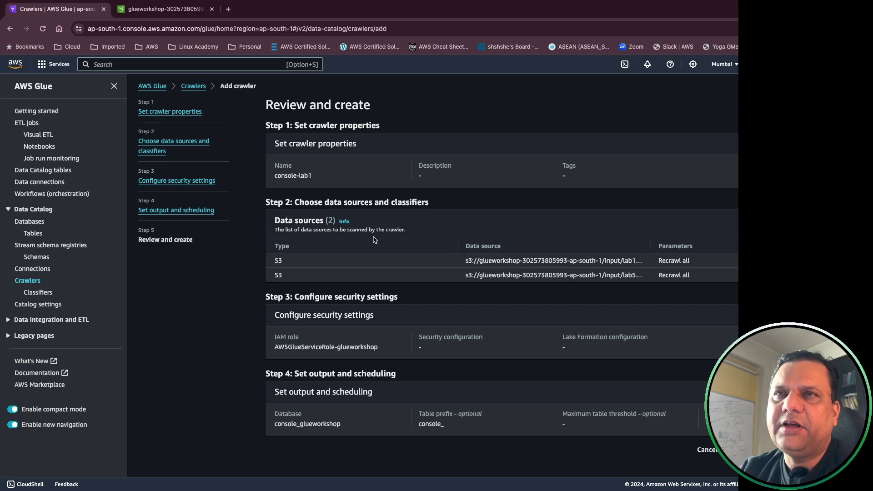
Review the console-lab1 configuration with the data source column widened, create the crawler, and run it
scroll(380, 266, down, 1)
scroll(401, 263, up, 1)
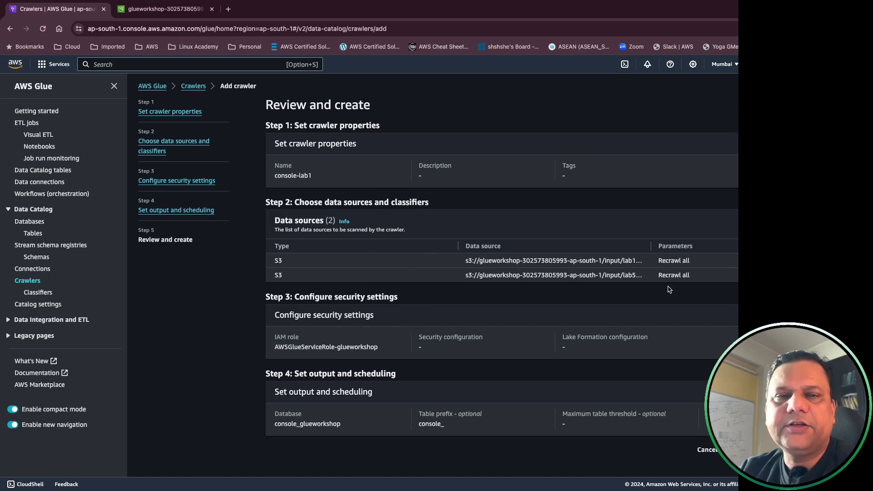
drag(653, 251, 730, 250)
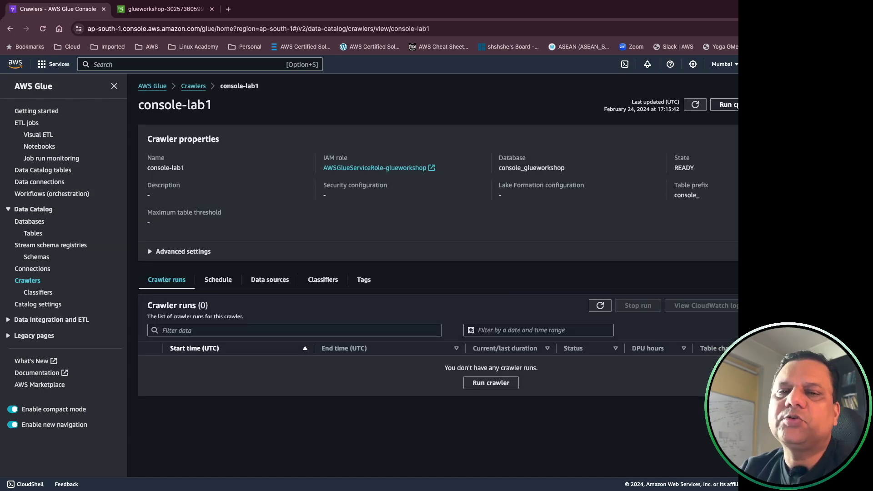
click(738, 107)
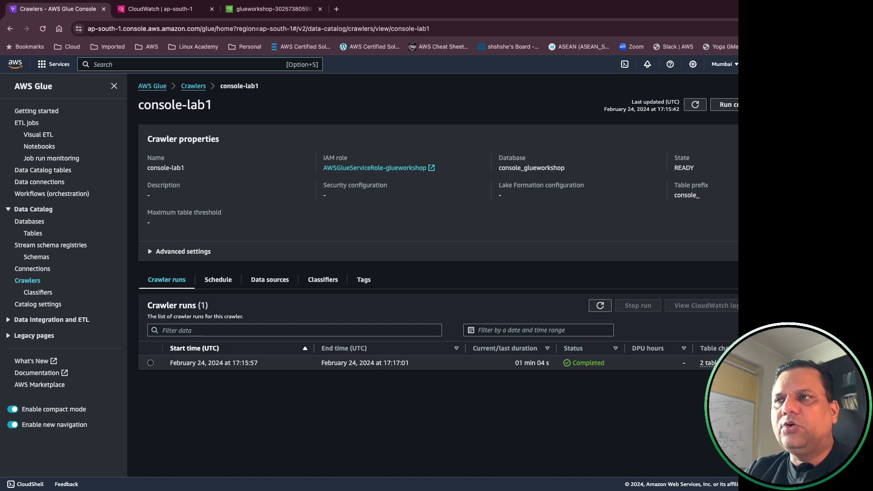
Open the console_csv table from the completed crawler run's table changes and examine its schema
click(708, 363)
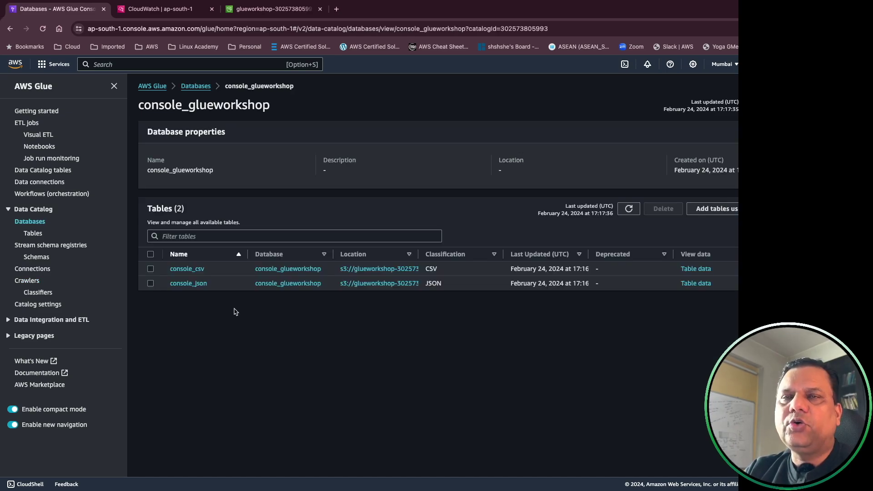
mouse_move(248, 255)
mouse_down()
mouse_move(272, 255)
mouse_move(260, 255)
mouse_up()
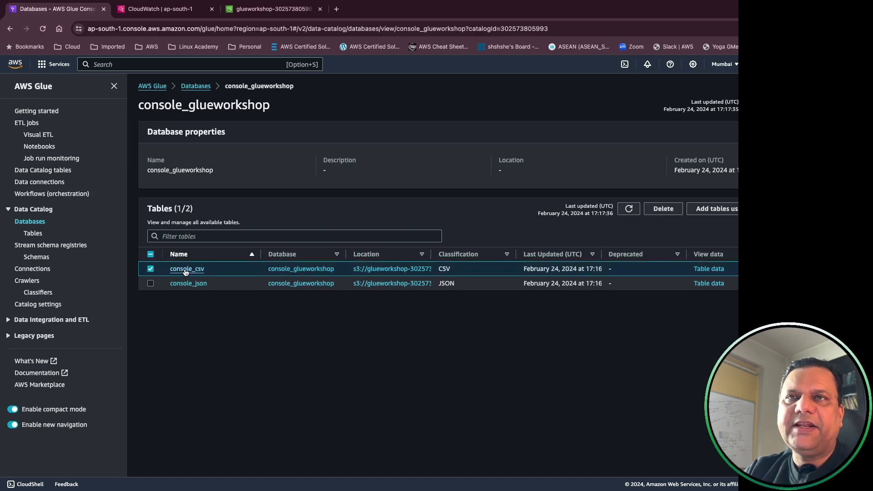
click(184, 270)
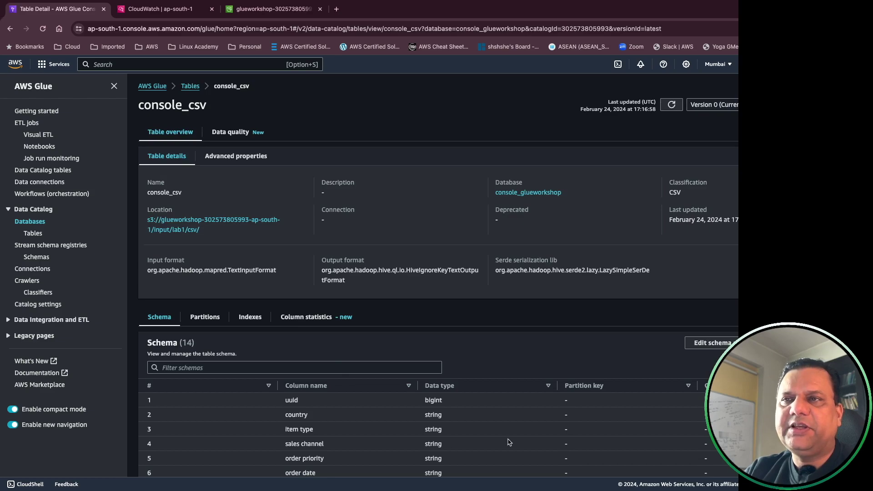
scroll(509, 442, down, 3)
scroll(510, 443, down, 1)
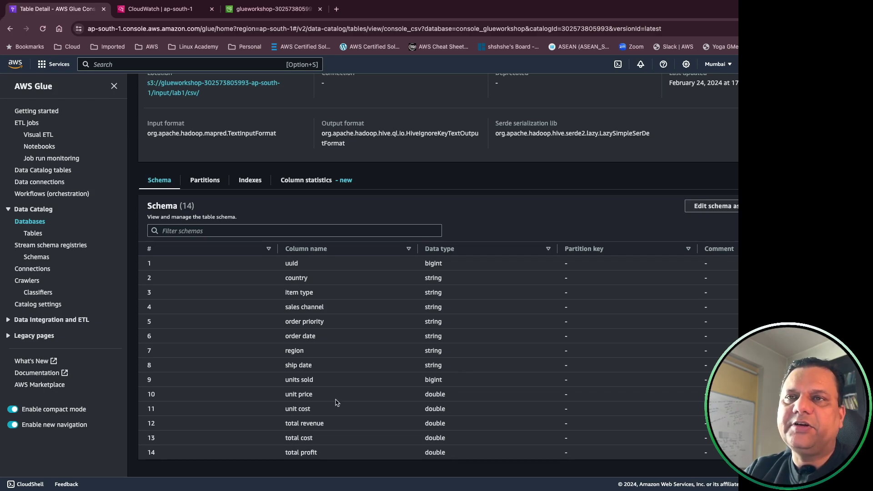
Switch to the sample CSV in Excel to compare its columns with the console_csv schema, and return to AWS Glue
key(ctrl+Right)
key(ctrl+Right)
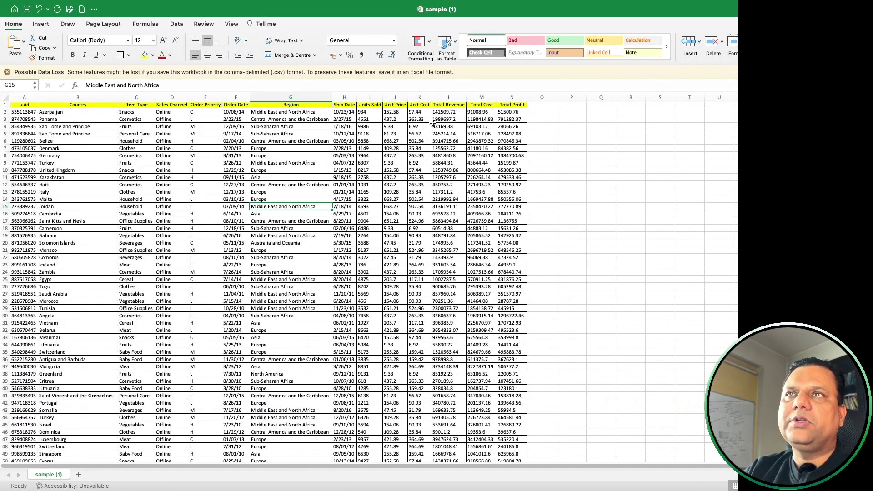
scroll(369, 277, up, 2)
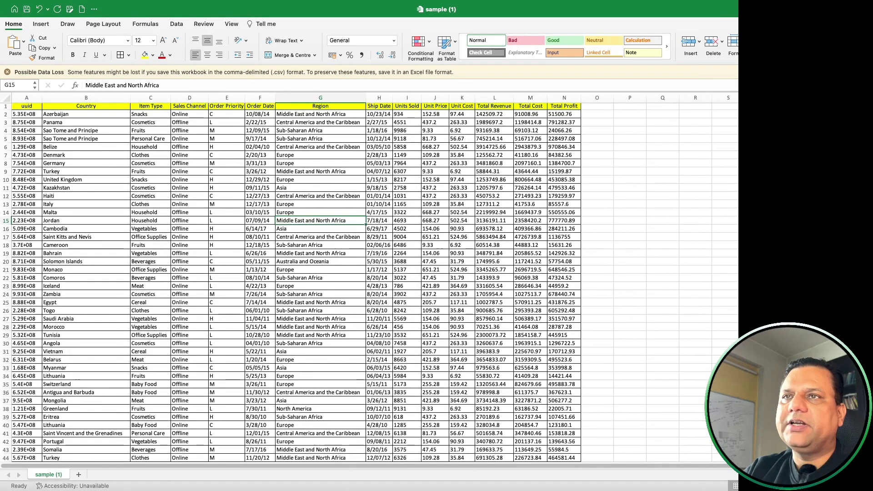
scroll(667, 298, up, 2)
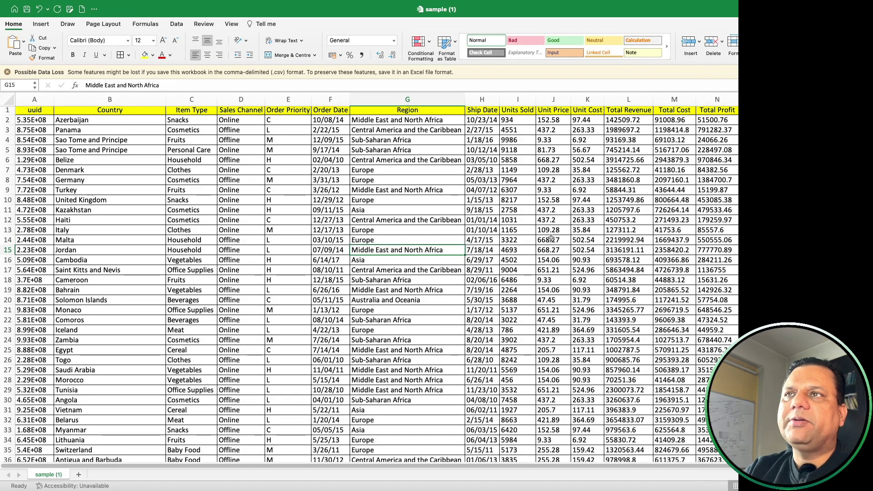
key(super+Tab)
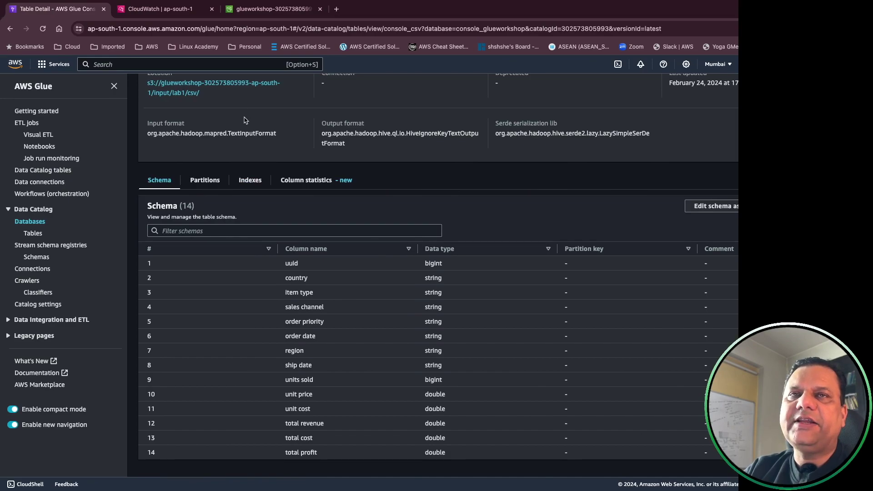
scroll(239, 129, up, 3)
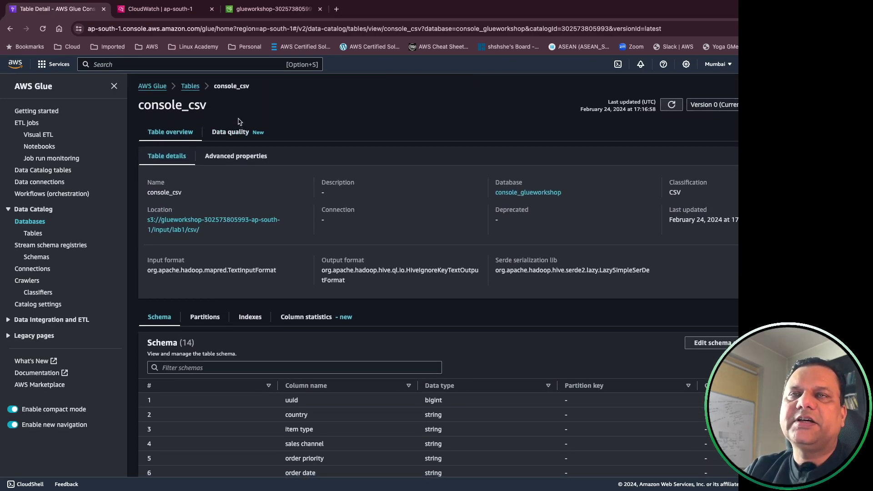
Open the console_json table in the console_glueworkshop database and examine its schema
click(38, 223)
click(217, 199)
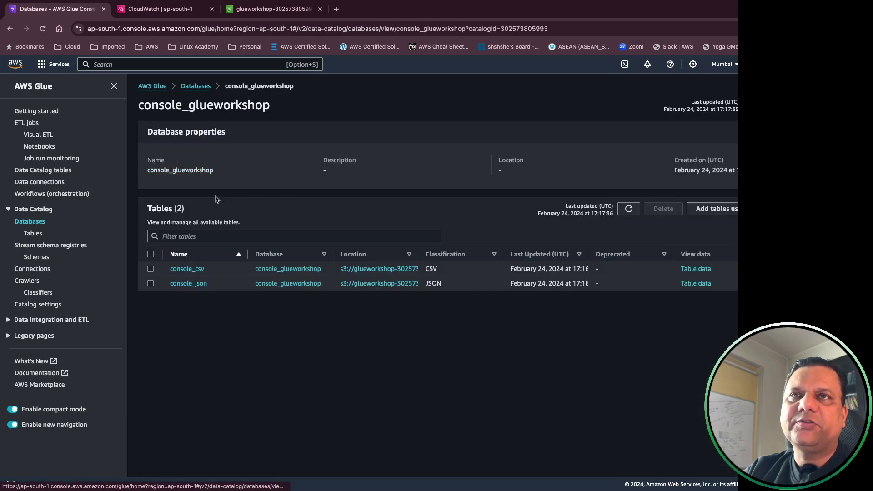
click(194, 284)
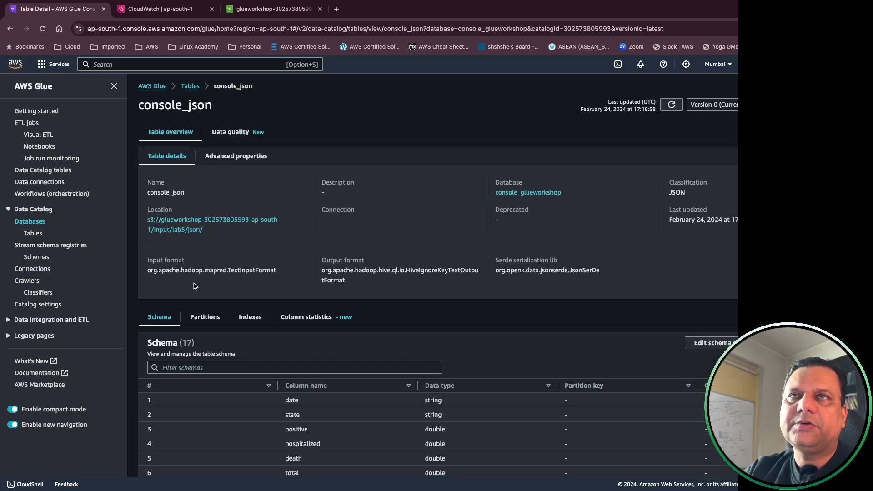
scroll(341, 362, down, 5)
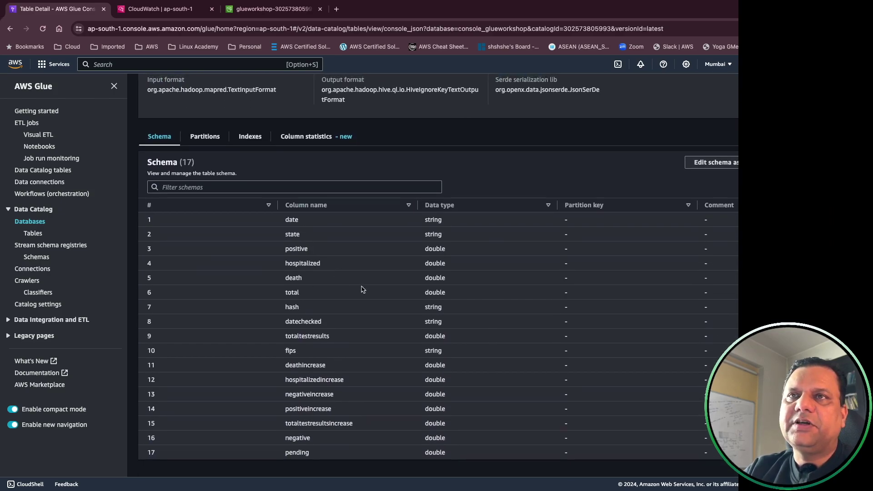
Switch to the source JSON file in VS Code to compare its fields with the console_json schema, and return to AWS Glue
key(ctrl+Right)
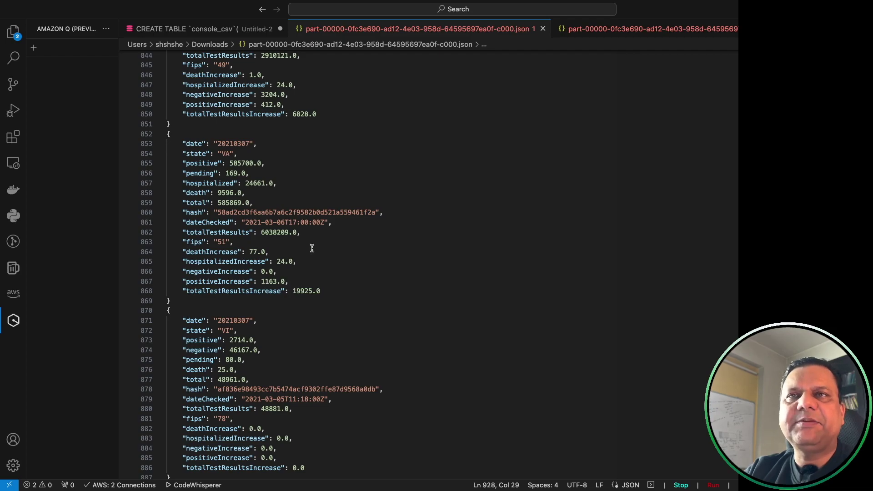
key(ctrl+Left)
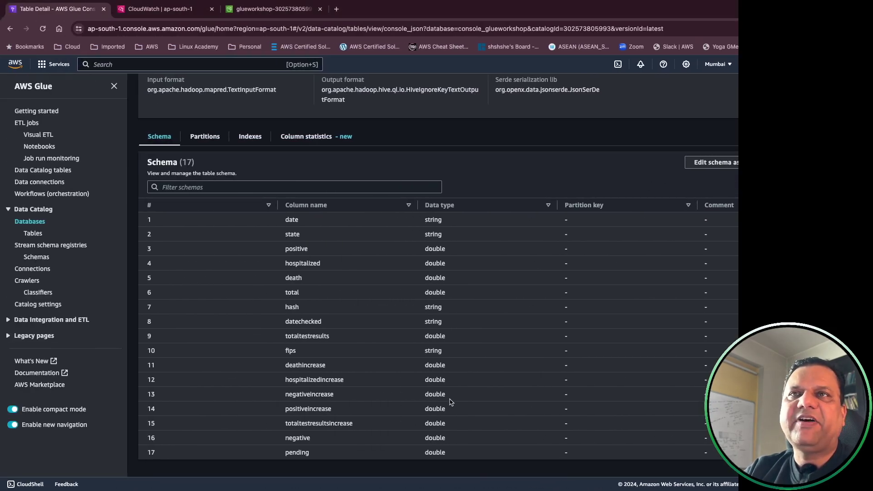
scroll(456, 323, up, 4)
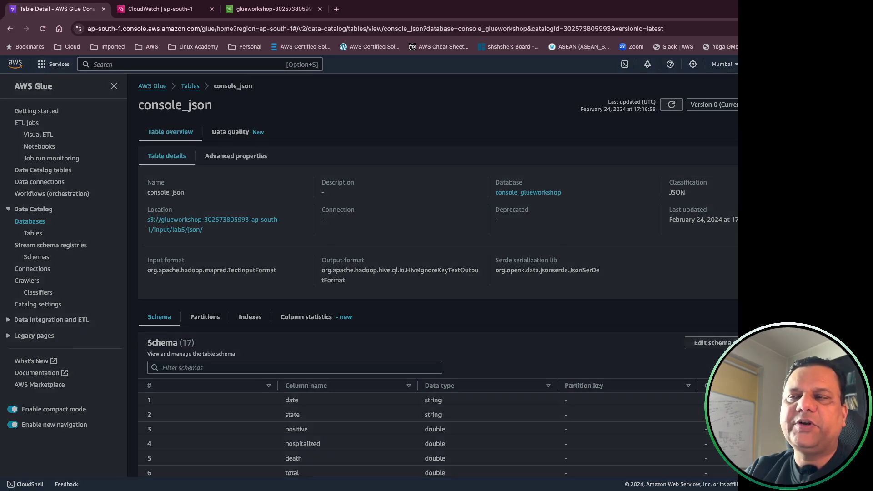
Try to preview the console_json table's data in Athena, and return to the AWS Glue table page
click(818, 154)
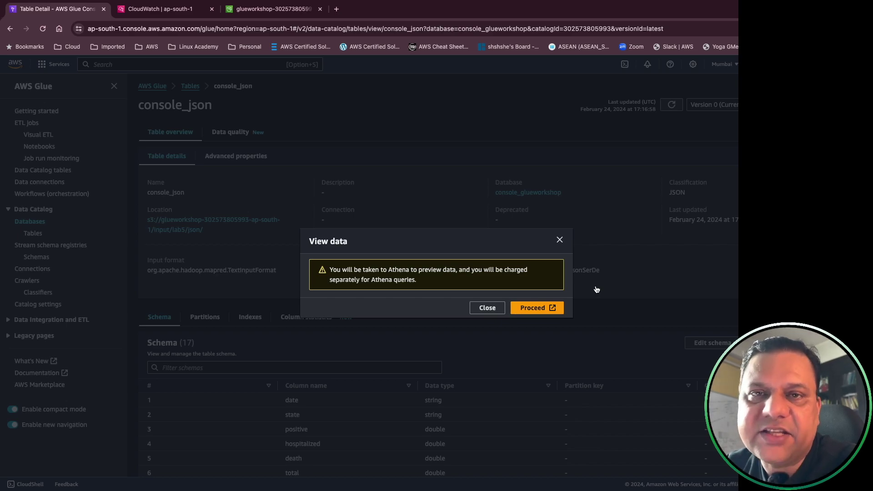
click(536, 308)
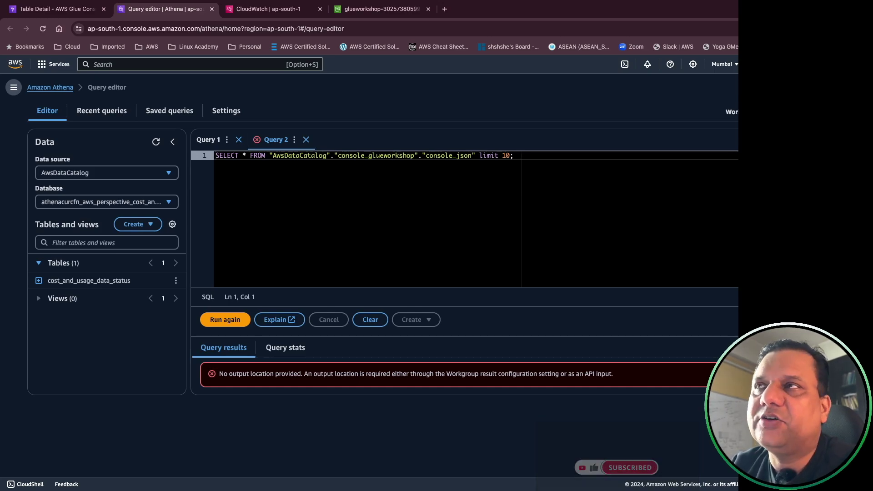
click(71, 11)
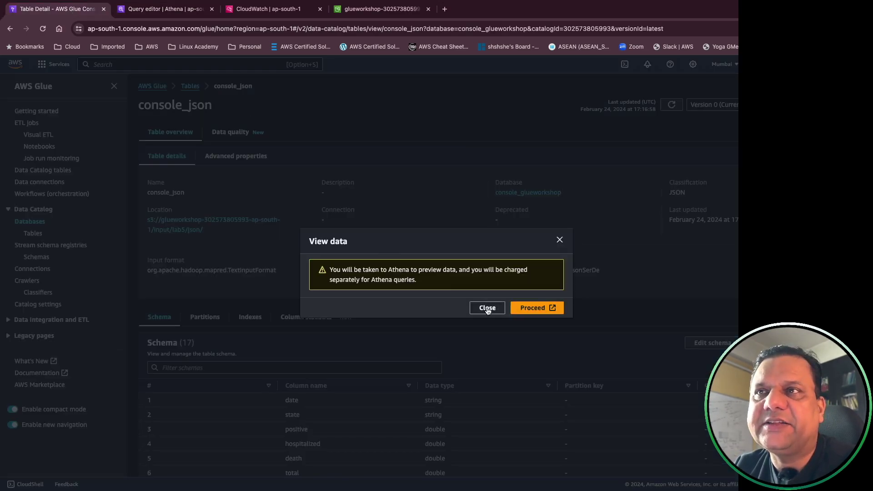
Dismiss the console_json data preview prompt, open the console_csv table, and preview its data in Athena
click(487, 308)
click(194, 271)
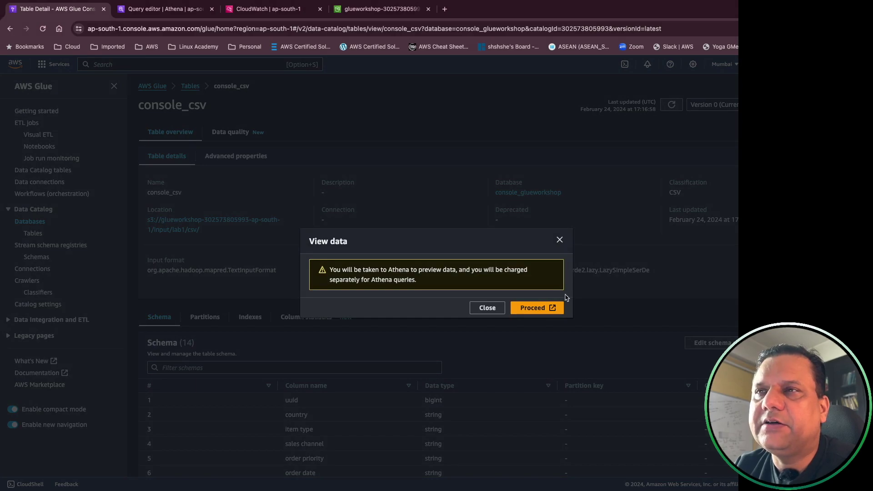
click(552, 309)
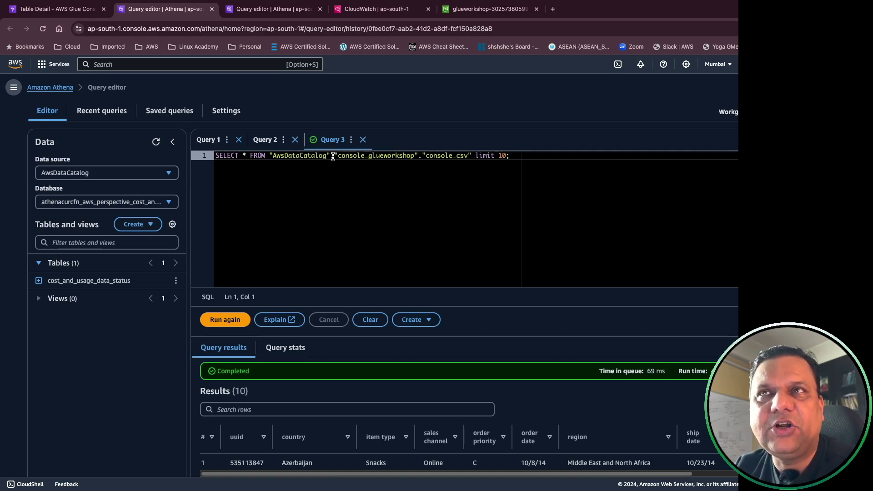
Examine the database and table names in the console_csv query and look through its returned rows
double_click(375, 157)
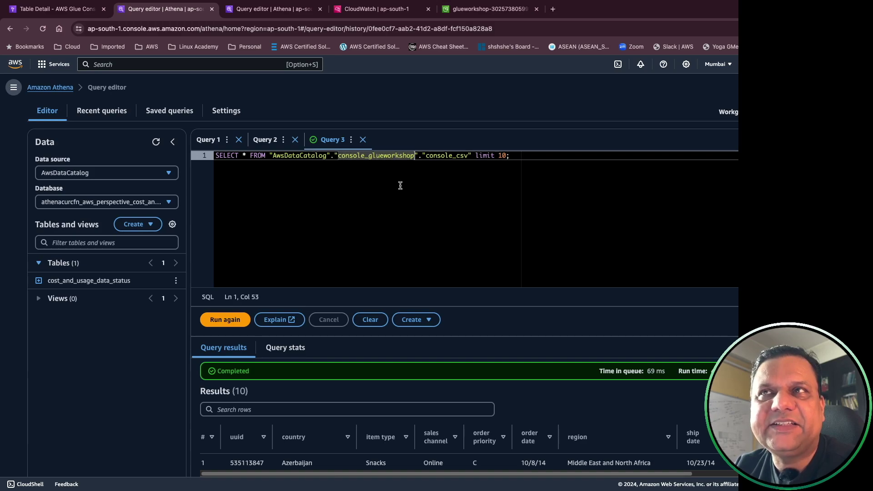
click(444, 157)
double_click(445, 157)
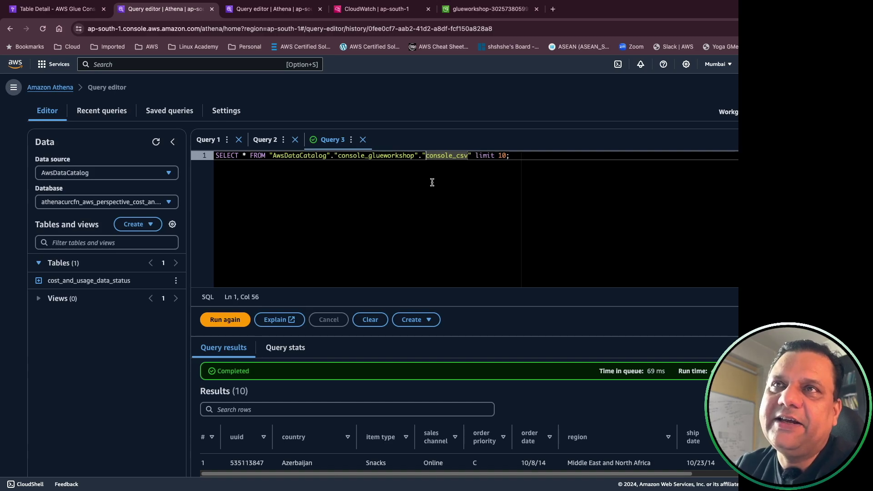
double_click(359, 155)
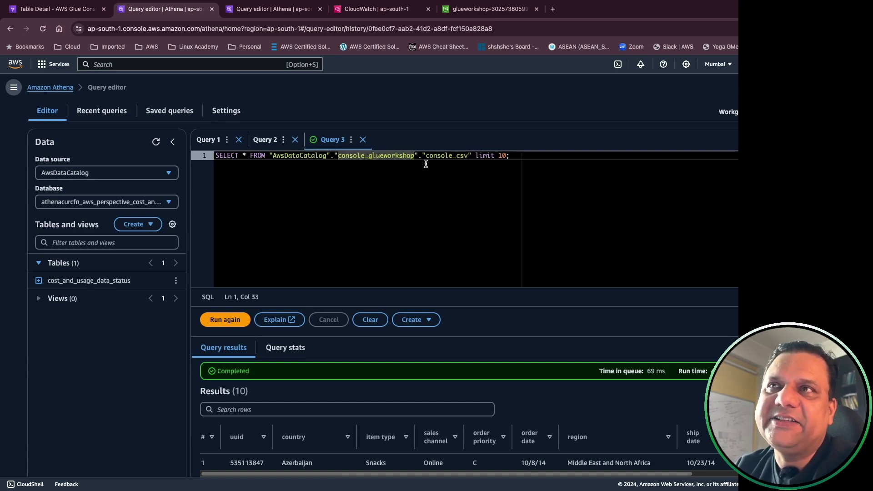
double_click(445, 155)
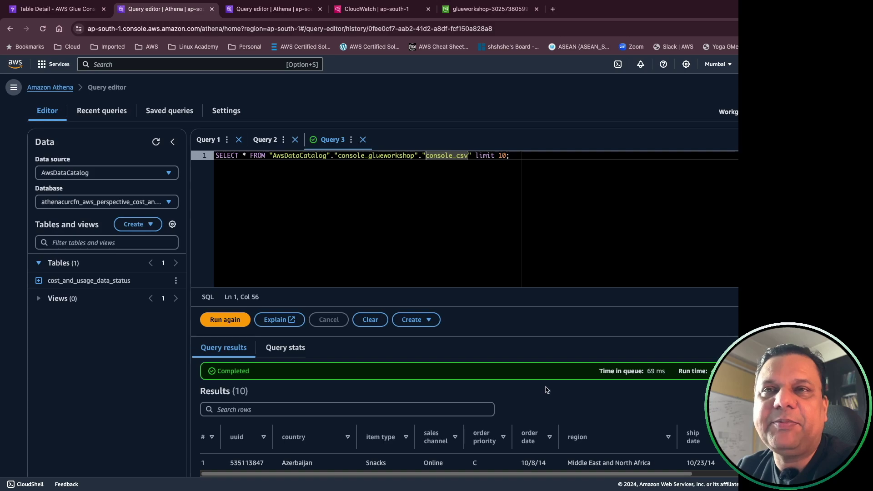
scroll(547, 390, down, 5)
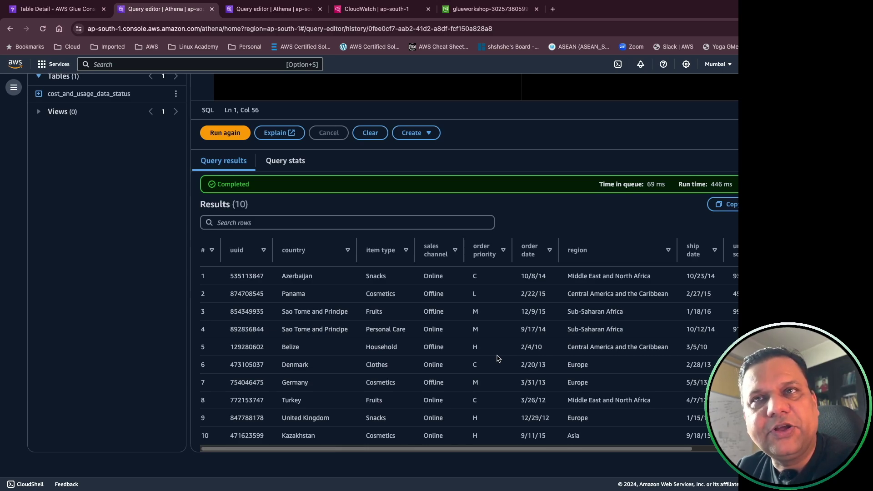
scroll(497, 358, up, 1)
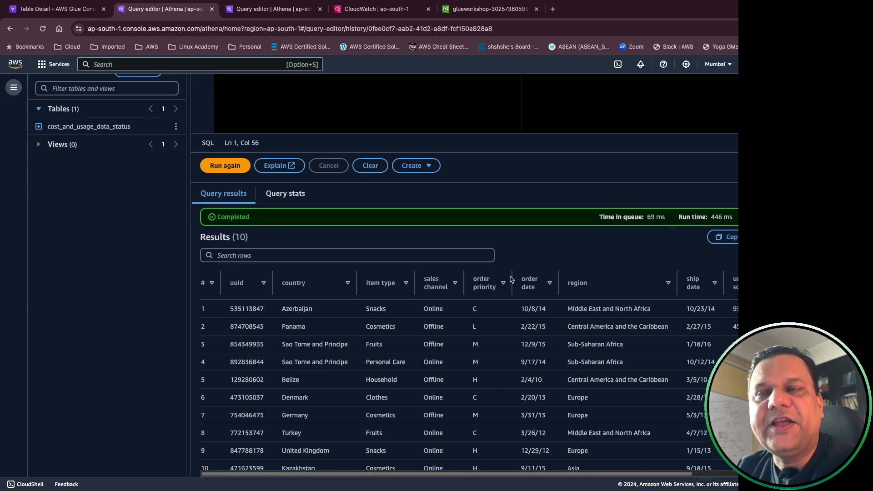
scroll(510, 279, up, 5)
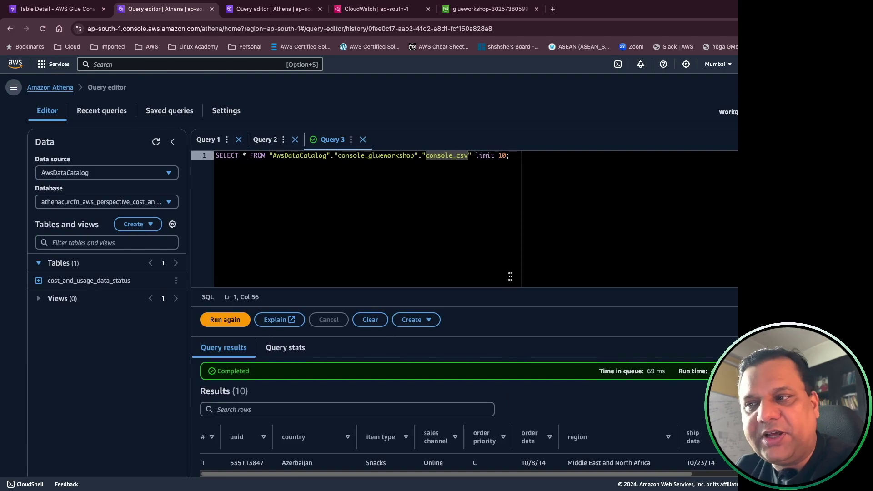